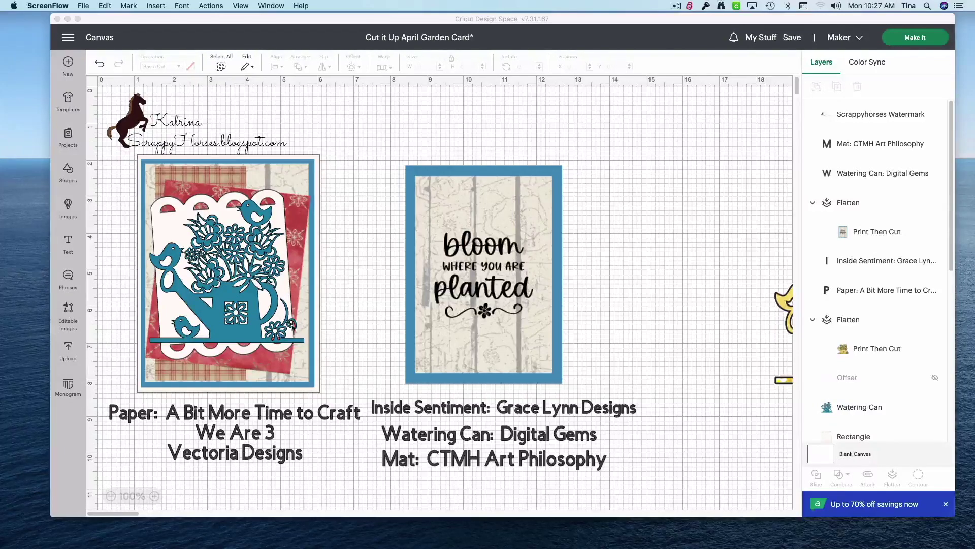
# Step: Move the teal watering can aside to examine the scalloped mat beneath it, and place the can back on the card
pyautogui.click(228, 287)
pyautogui.click(248, 288)
pyautogui.moveTo(249, 288); pyautogui.dragTo(680, 230)
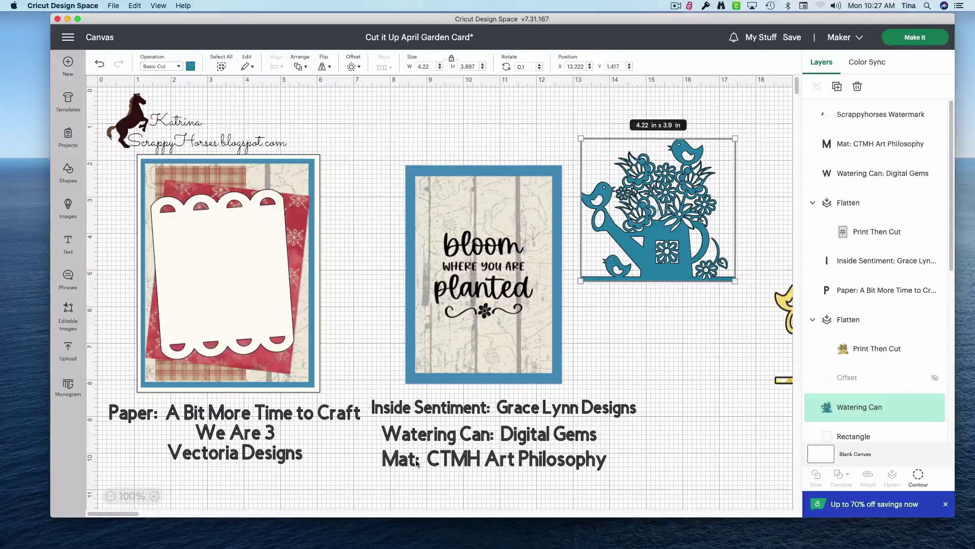
pyautogui.click(237, 248)
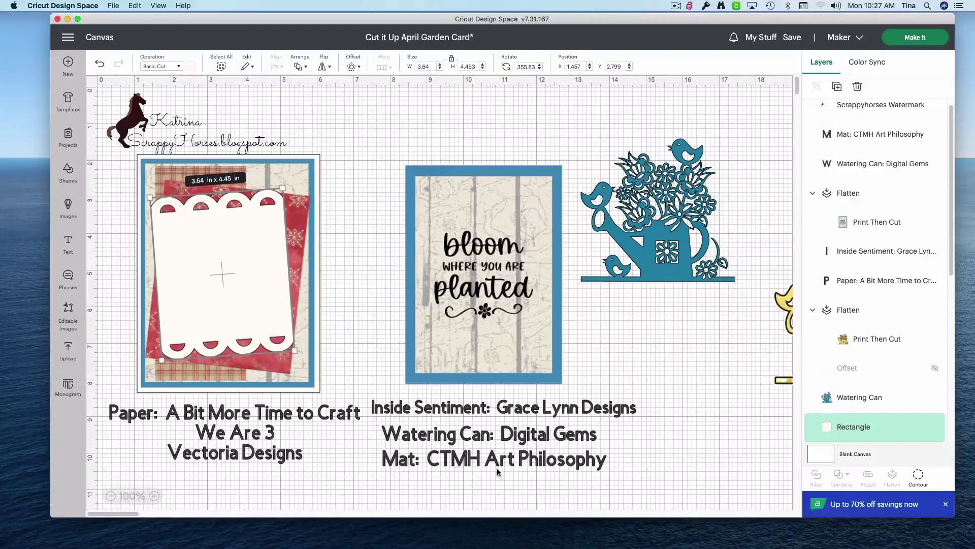
pyautogui.moveTo(653, 274); pyautogui.dragTo(225, 334)
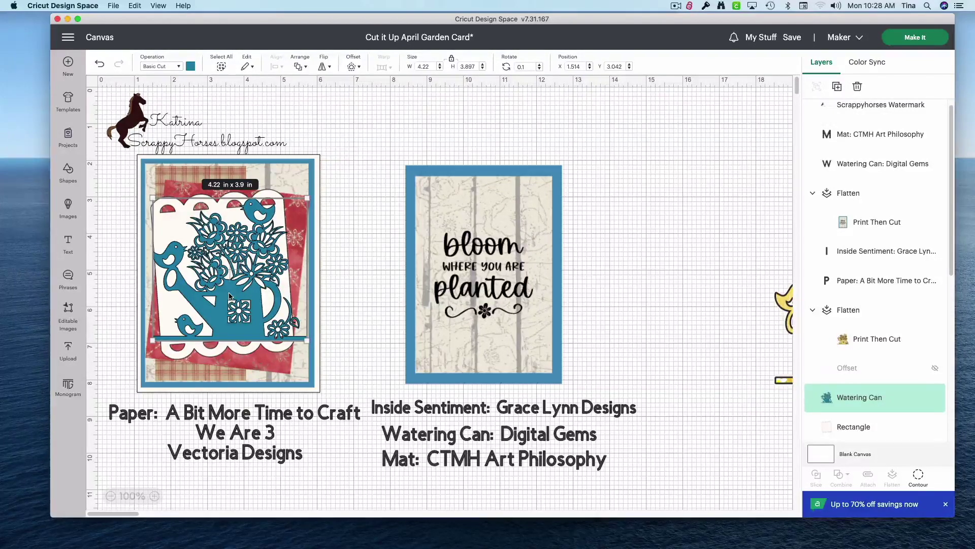
# Step: Separate the yellow watering can, the layered card front and the teal watering can onto clear areas of the canvas
pyautogui.moveTo(783, 309); pyautogui.dragTo(576, 246)
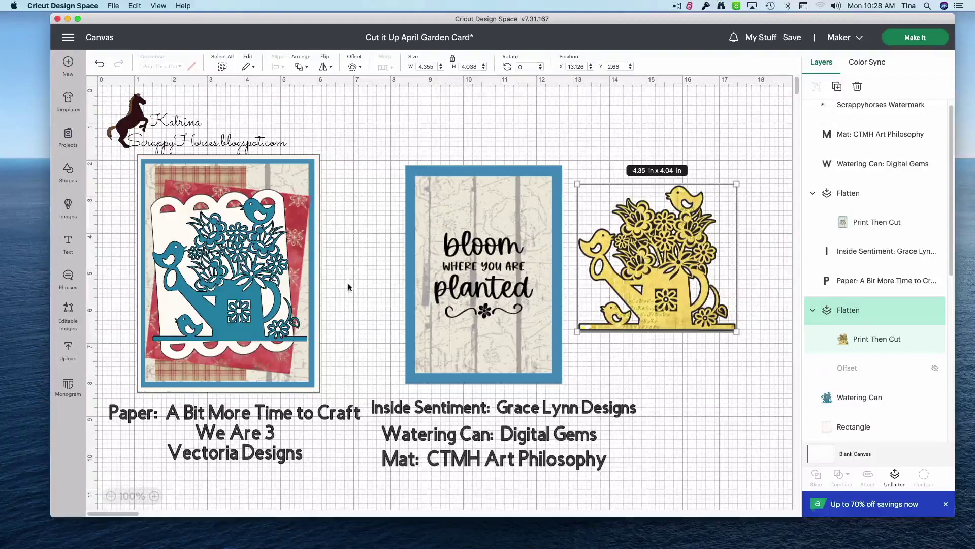
pyautogui.click(225, 314)
pyautogui.moveTo(225, 314); pyautogui.dragTo(407, 244)
pyautogui.moveTo(118, 260); pyautogui.dragTo(280, 348)
pyautogui.moveTo(263, 301); pyautogui.dragTo(715, 506)
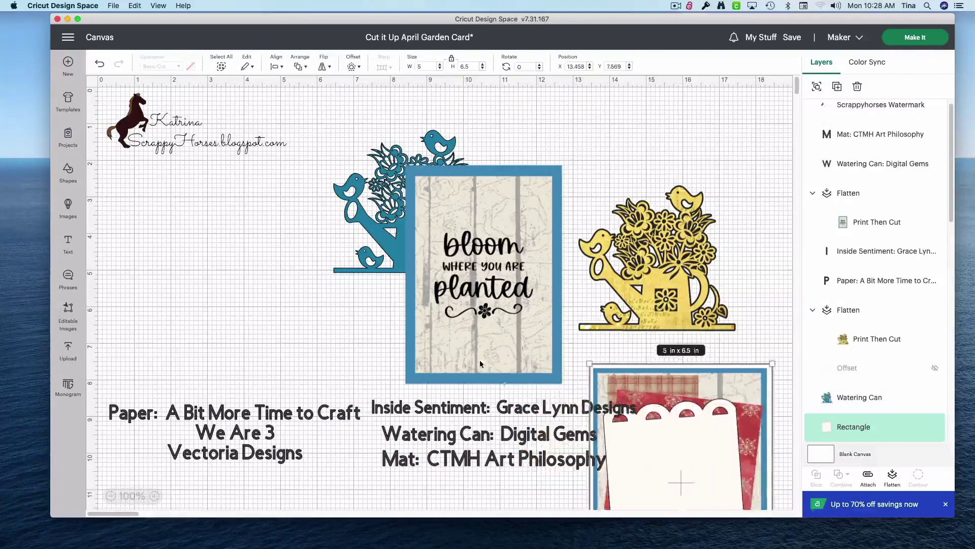
pyautogui.moveTo(355, 214); pyautogui.dragTo(159, 277)
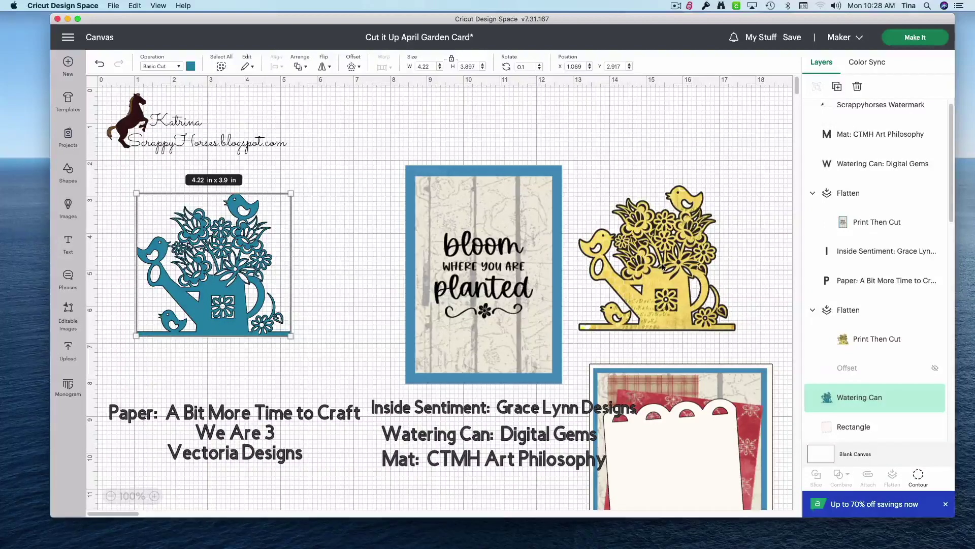
# Step: Change the teal watering can to Print Then Cut and fill it with the yellow distressed script pattern
pyautogui.click(155, 66)
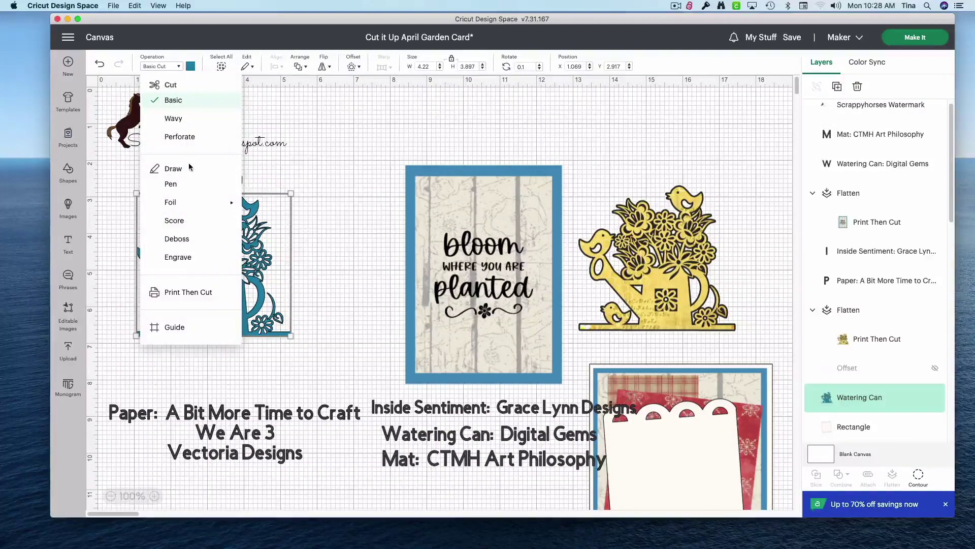
pyautogui.click(198, 292)
pyautogui.click(192, 66)
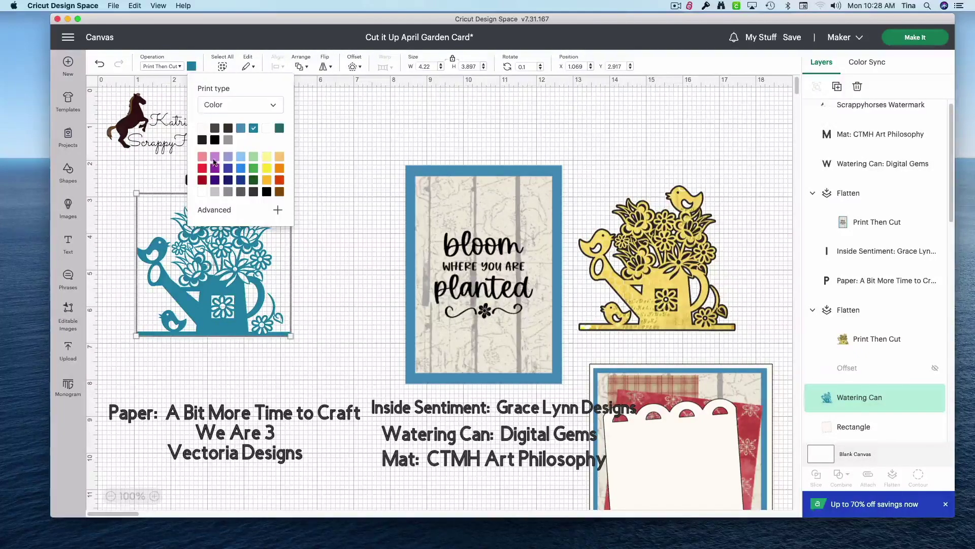
pyautogui.click(208, 106)
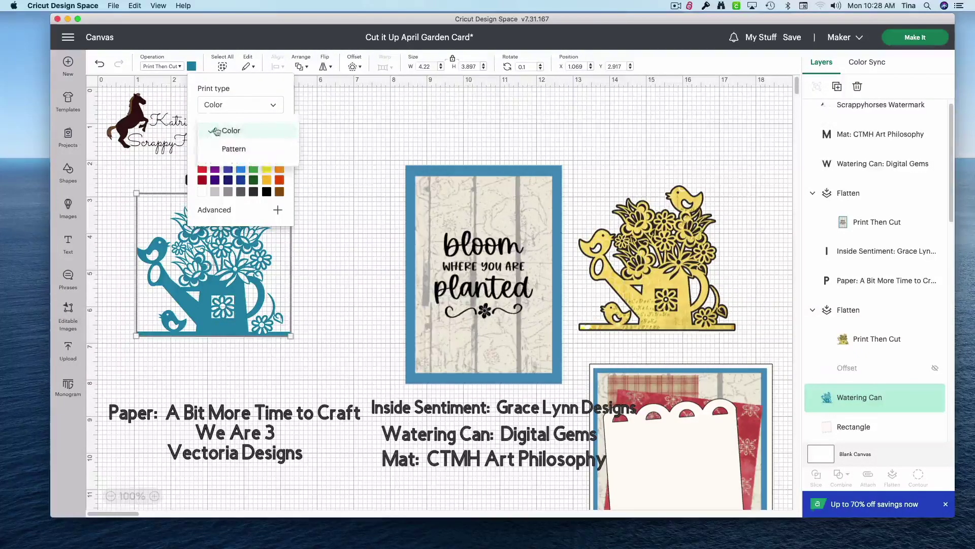
pyautogui.click(234, 149)
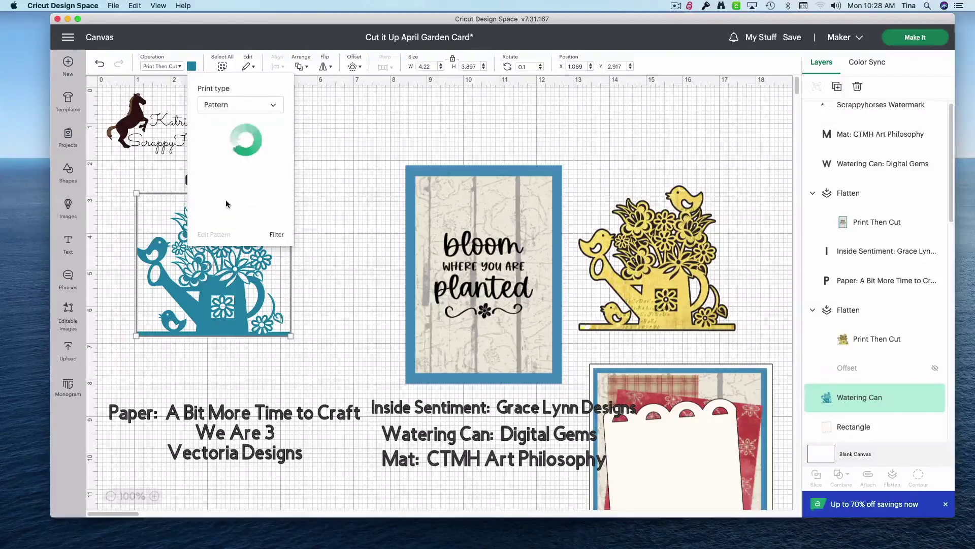
pyautogui.scroll(-5, 226, 184)
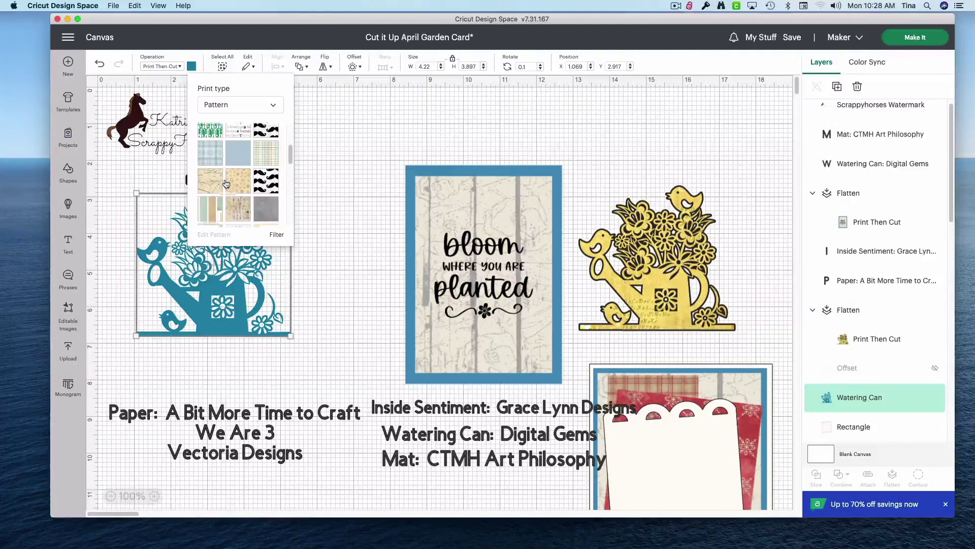
pyautogui.click(267, 189)
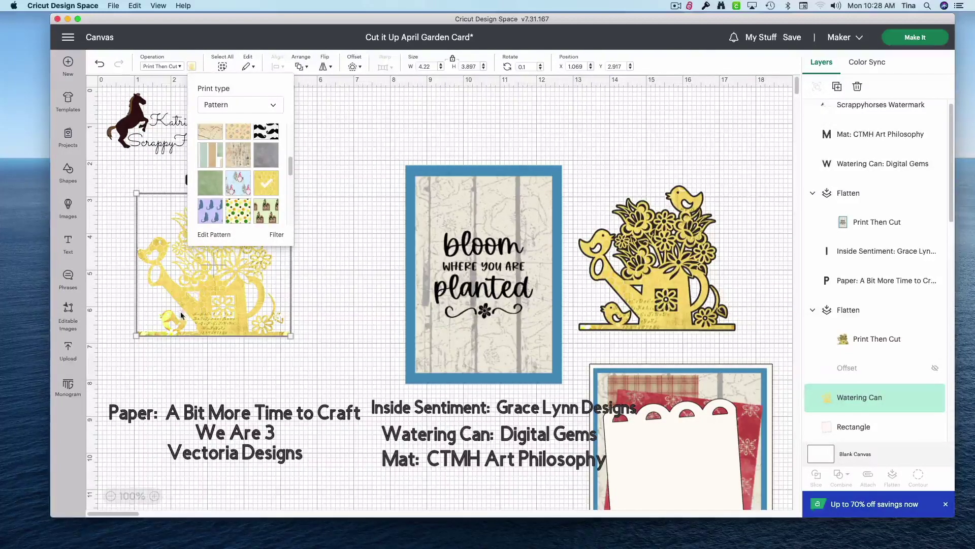
# Step: Edit the watering can's pattern fill to scale 115, horizontal -6 and vertical -38
pyautogui.click(216, 235)
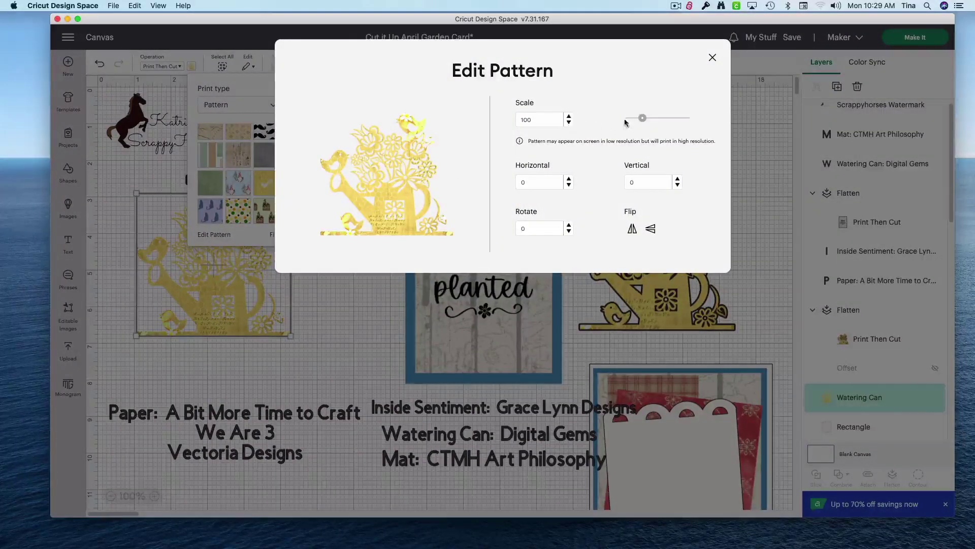
pyautogui.moveTo(644, 119); pyautogui.dragTo(657, 121)
pyautogui.moveTo(658, 121); pyautogui.dragTo(651, 143)
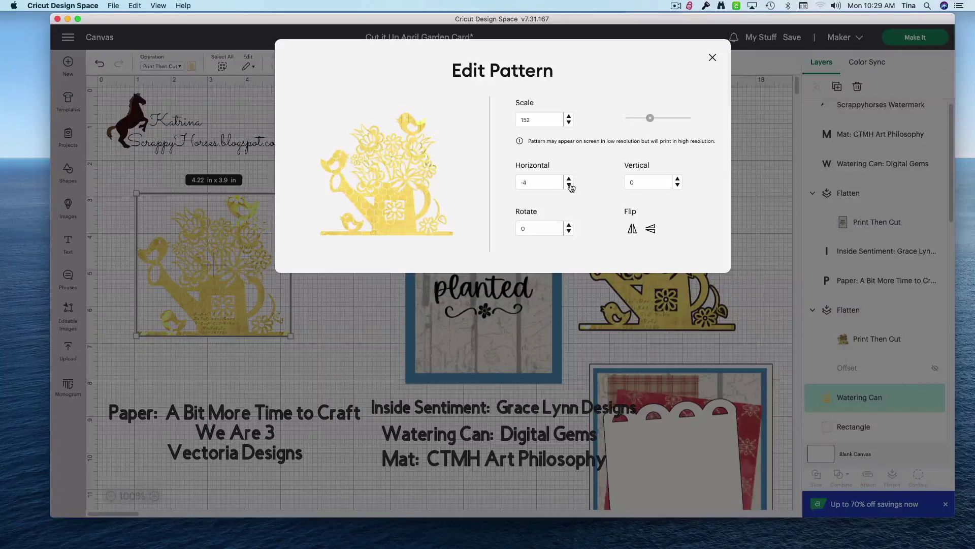
pyautogui.click(677, 186)
pyautogui.click(678, 186)
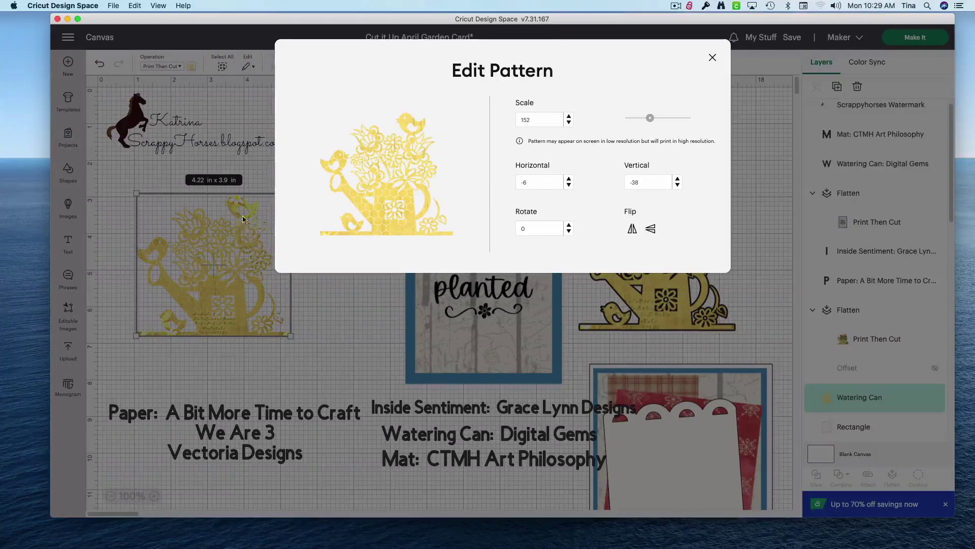
pyautogui.moveTo(651, 119); pyautogui.dragTo(646, 130)
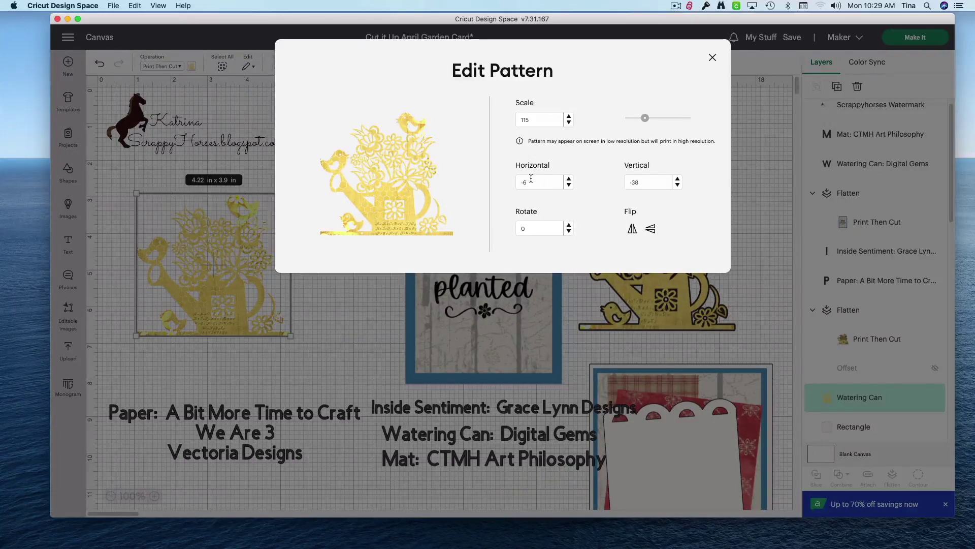
pyautogui.click(711, 57)
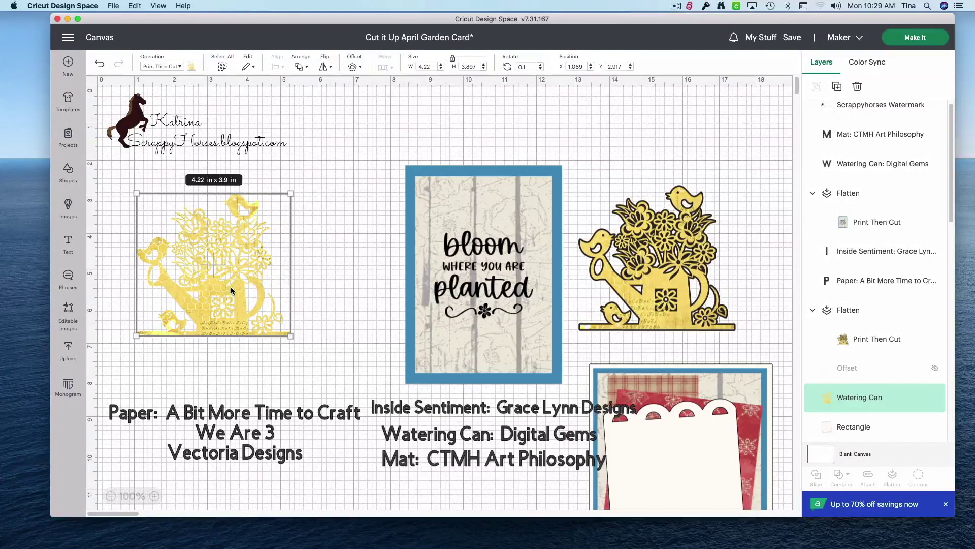
# Step: Shift the patterned watering can toward the sentiment panel and add a 0.042 in offset with rounded corners around it
pyautogui.moveTo(228, 293); pyautogui.dragTo(275, 302)
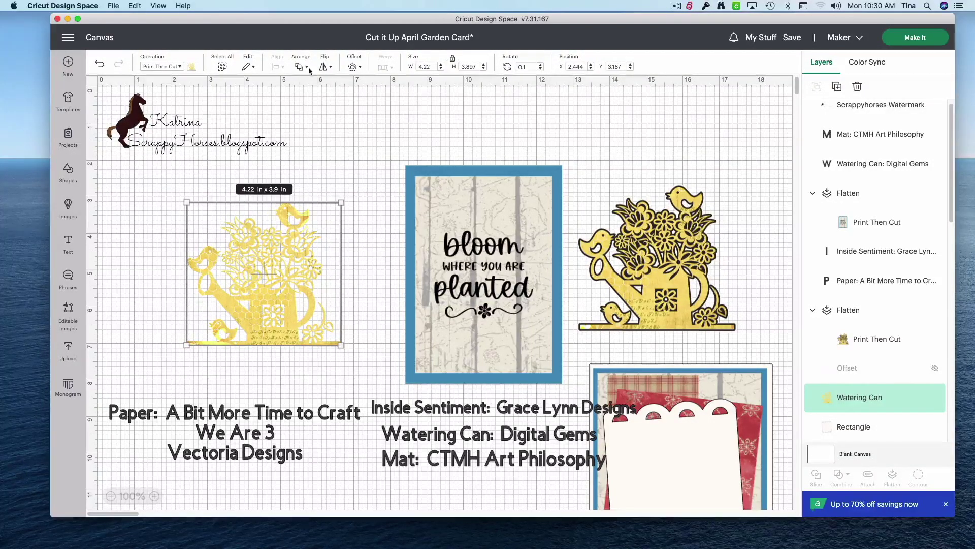
pyautogui.click(354, 67)
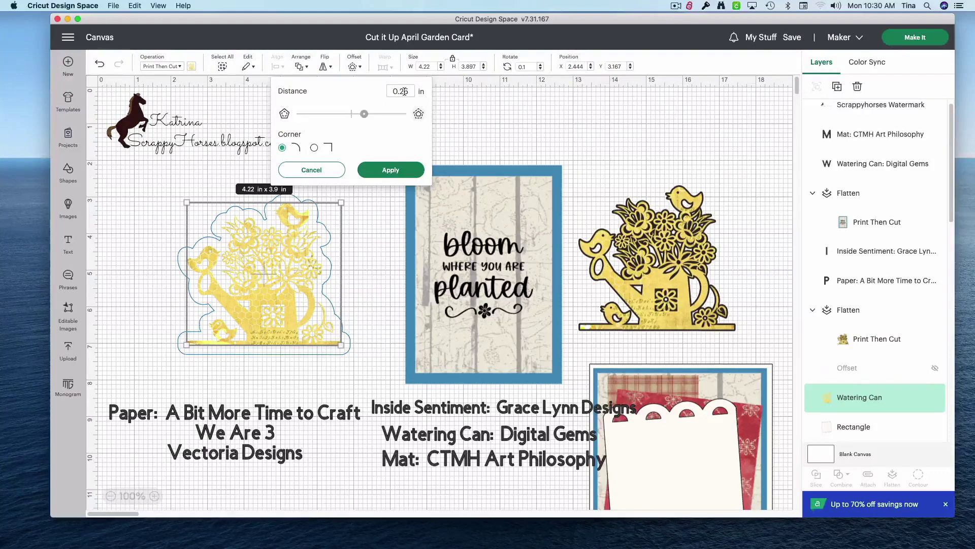
pyautogui.moveTo(364, 114); pyautogui.dragTo(352, 115)
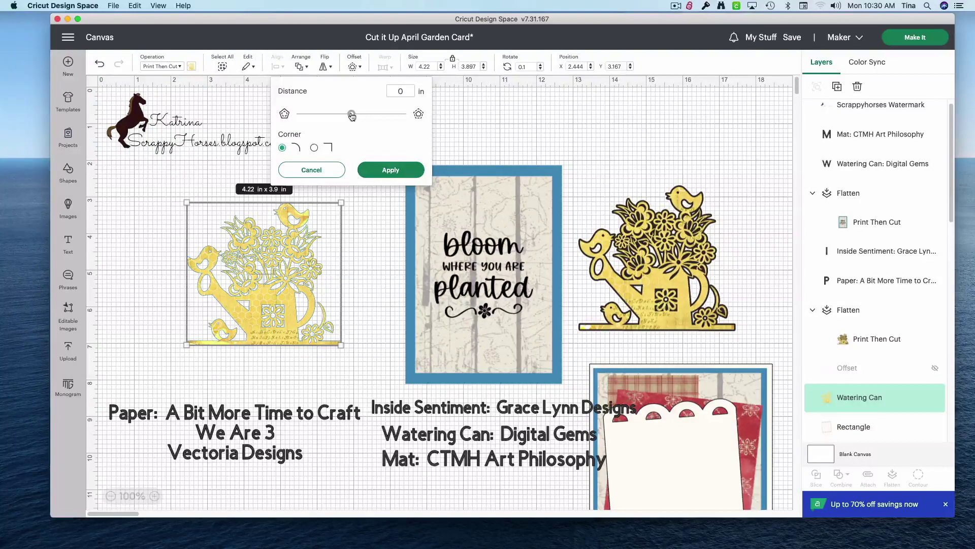
pyautogui.click(352, 115)
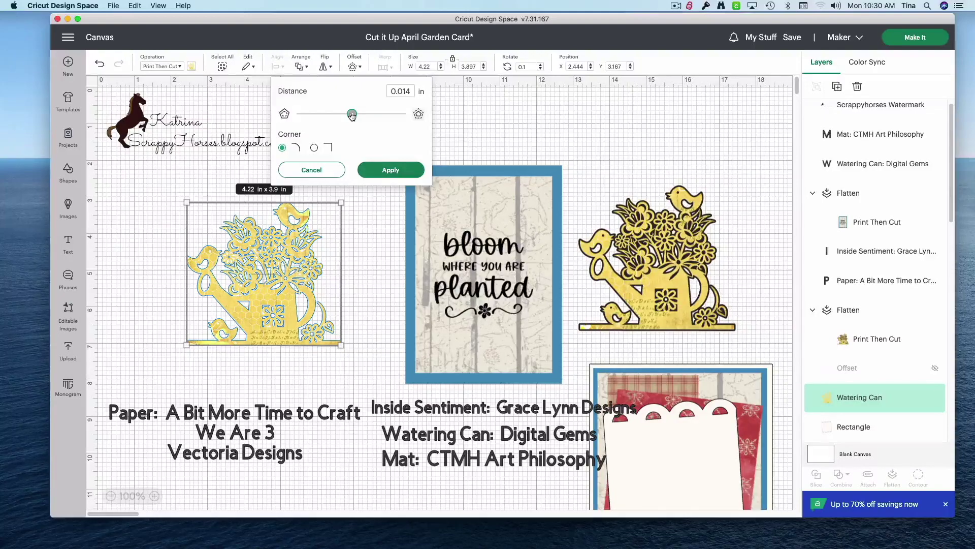
pyautogui.click(352, 115)
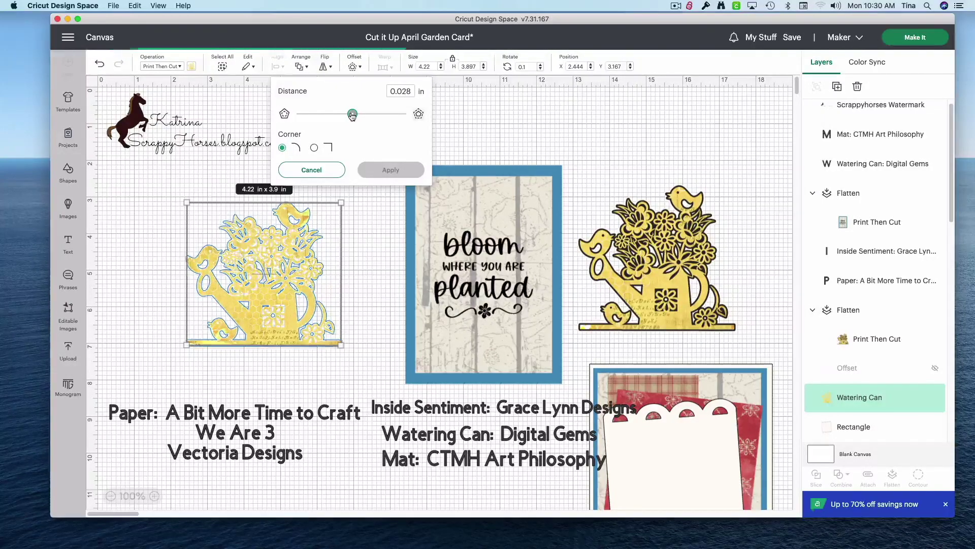
pyautogui.click(352, 115)
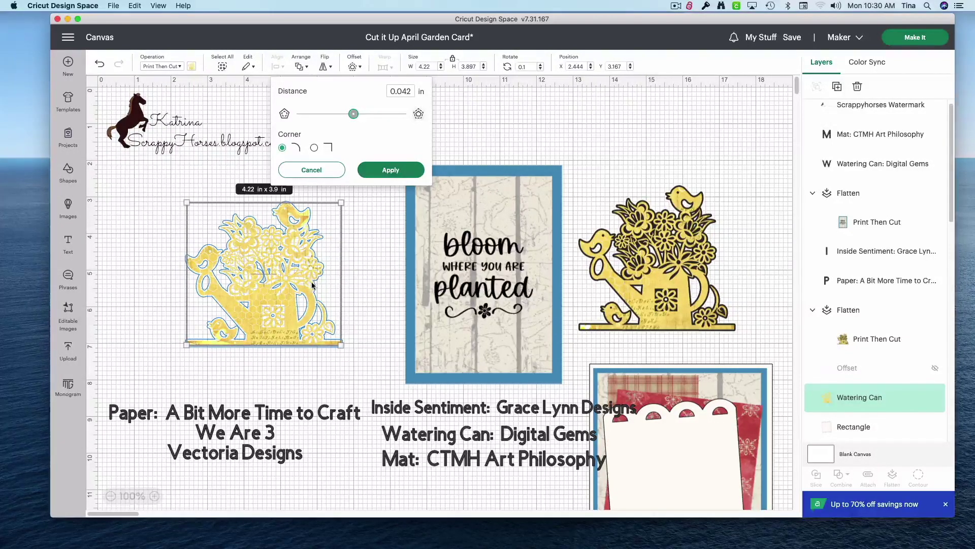
pyautogui.click(394, 170)
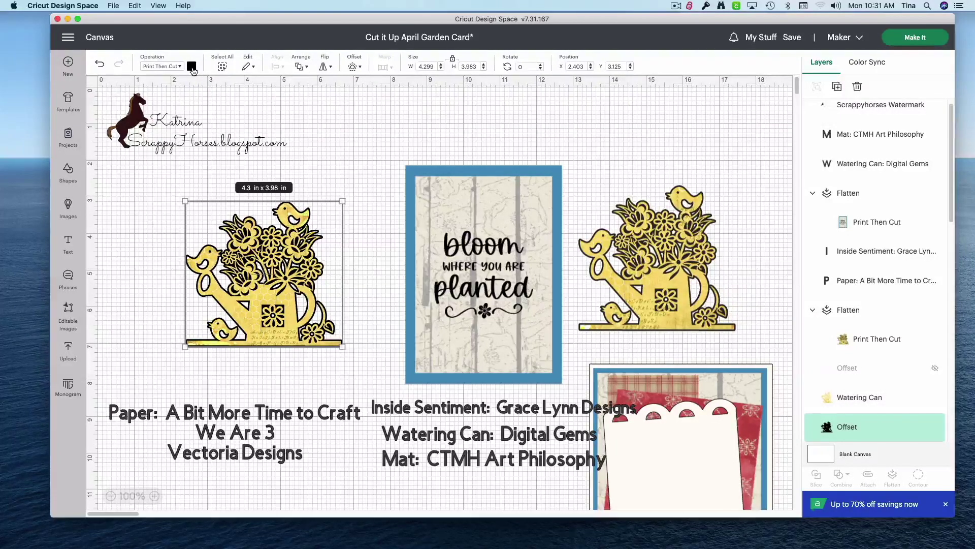
# Step: Recolour the watering can's offset layer with the very dark brown swatch
pyautogui.click(192, 67)
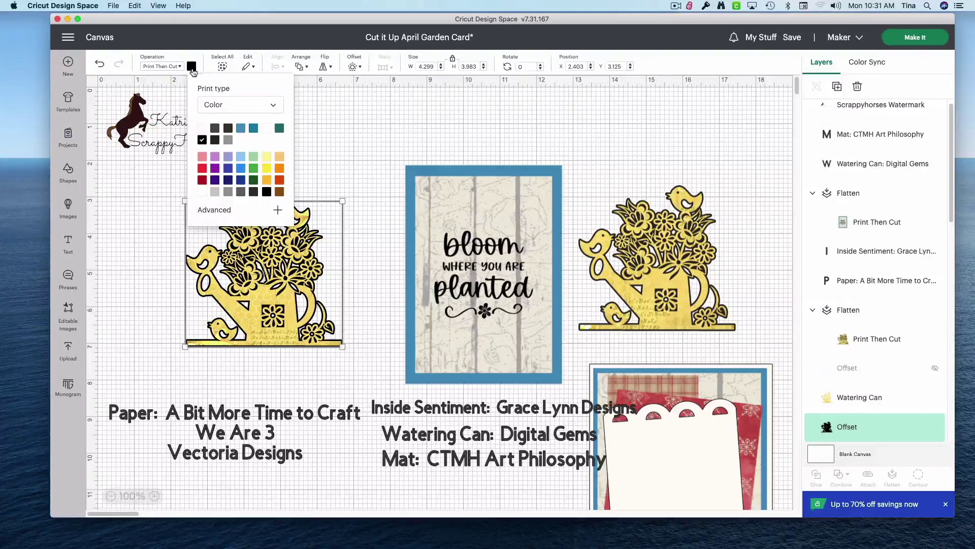
pyautogui.click(228, 129)
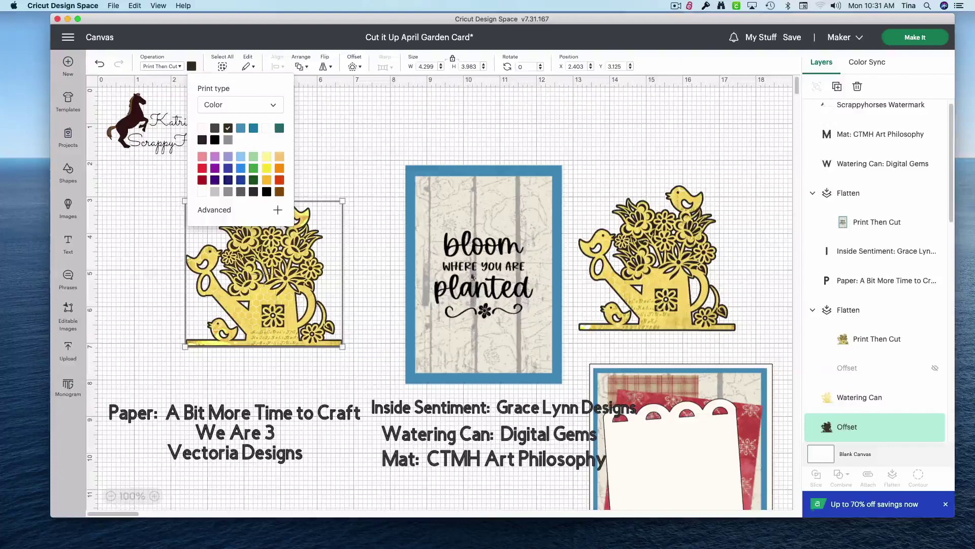
pyautogui.click(322, 150)
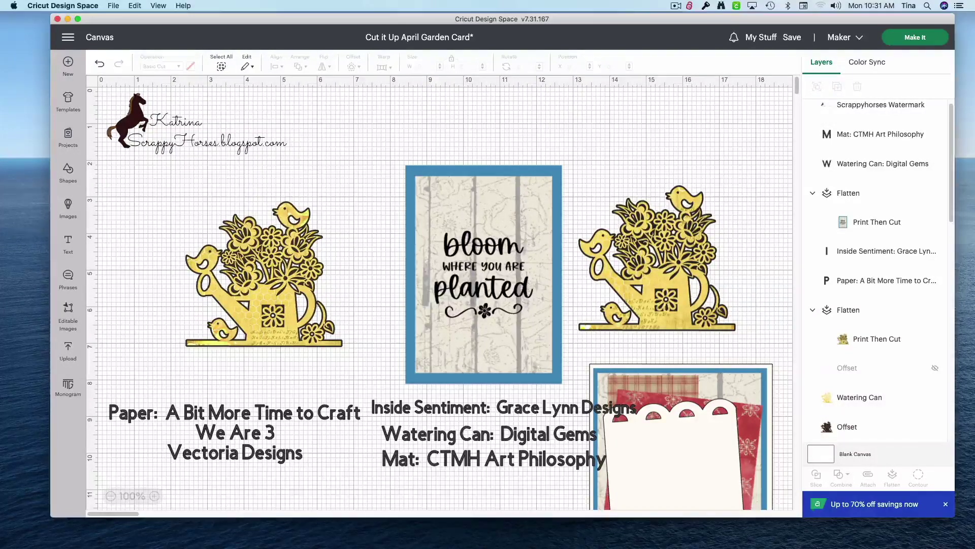
# Step: View the finished card photo CIU April Garden bd.jpg in Preview for comparison and put it away
pyautogui.moveTo(0, 158); pyautogui.dragTo(313, 106)
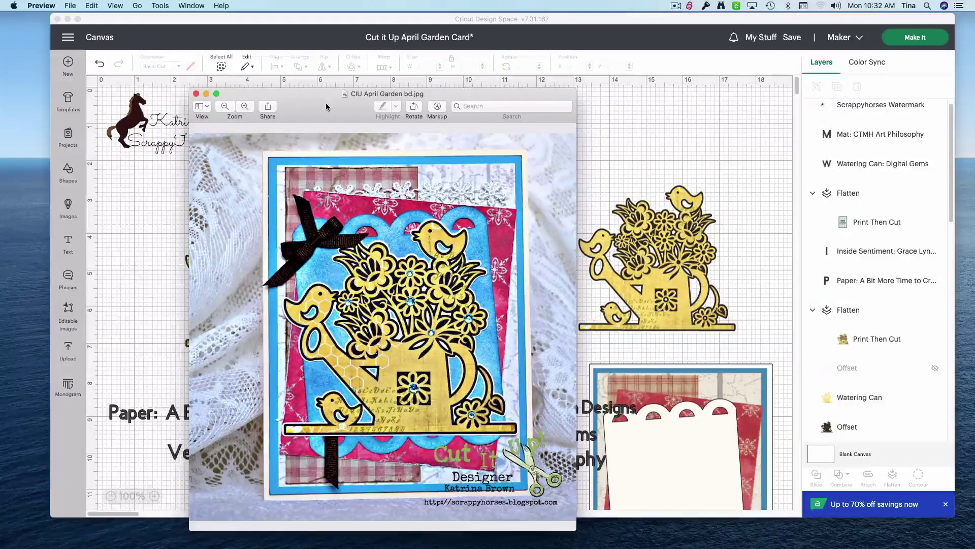
pyautogui.press('super+m')
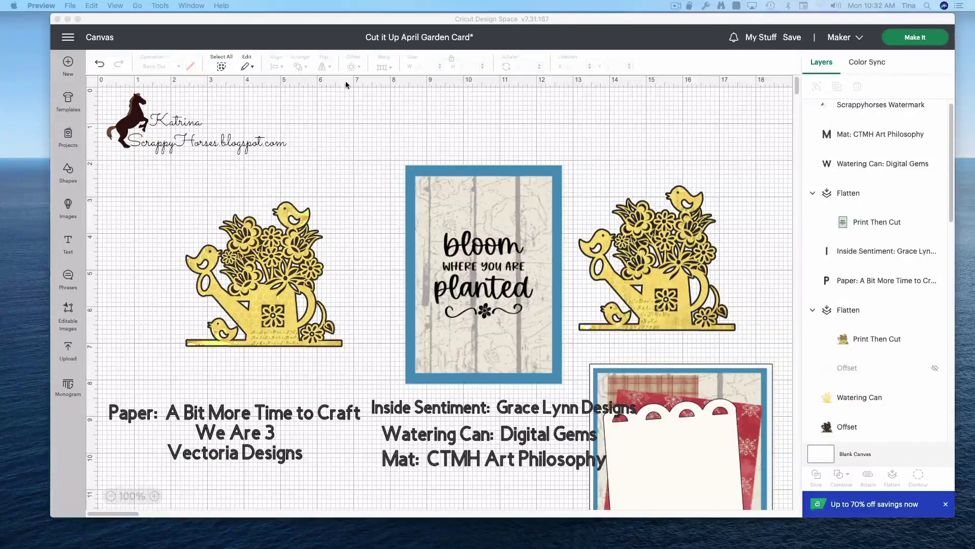
# Step: Try a wider 0.083 in offset with rounded corners around the patterned watering can
pyautogui.click(292, 295)
pyautogui.click(292, 295)
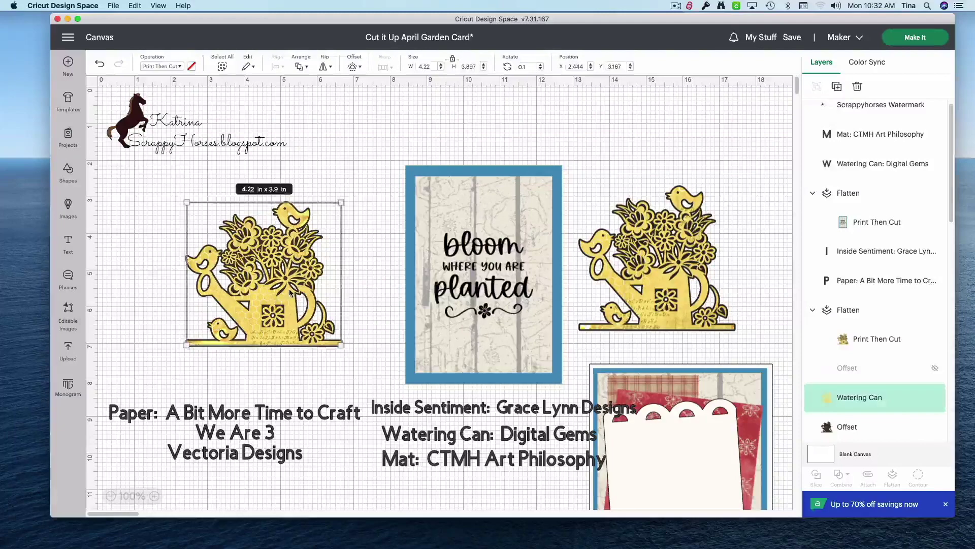
pyautogui.click(355, 68)
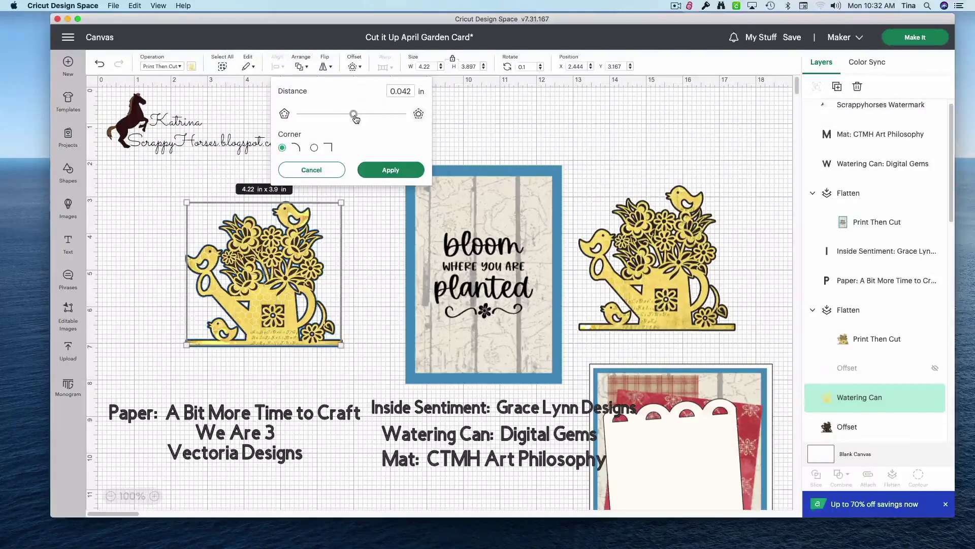
pyautogui.moveTo(356, 118); pyautogui.dragTo(358, 119)
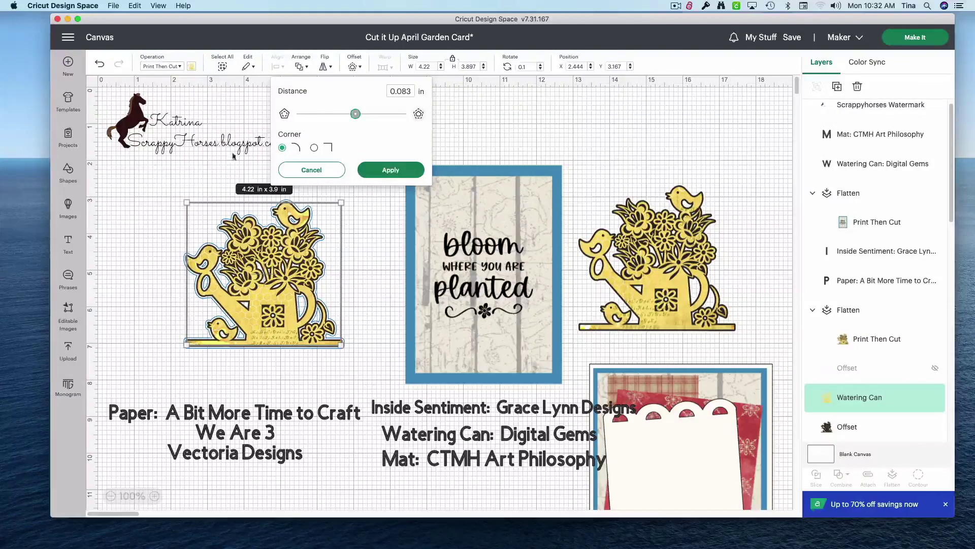
pyautogui.moveTo(1, 114); pyautogui.dragTo(508, 59)
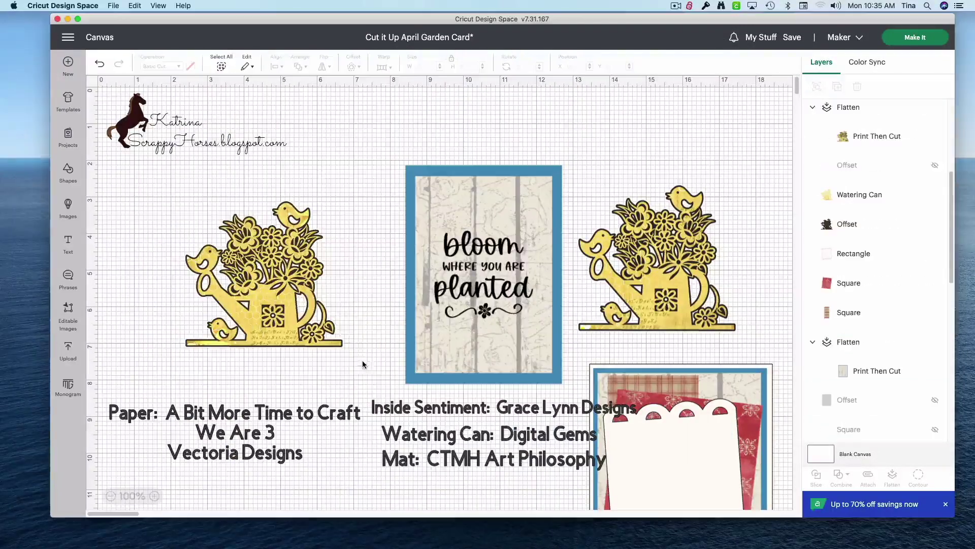
# Step: Flatten the patterned watering can and its dark offset into one printable image and move it onto the card front
pyautogui.moveTo(362, 364); pyautogui.dragTo(160, 181)
pyautogui.click(893, 476)
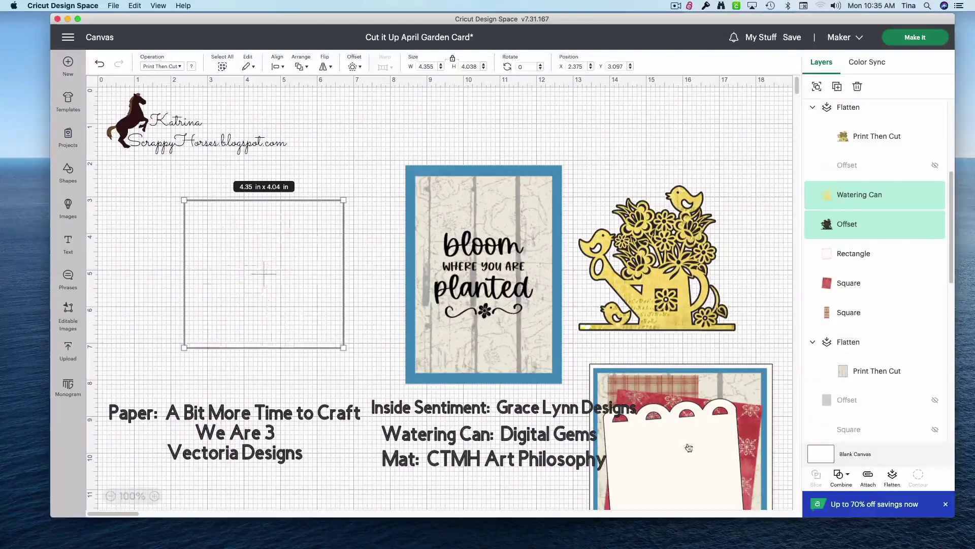
pyautogui.moveTo(280, 276); pyautogui.dragTo(697, 500)
# Step: Arrange the layered card front and the flattened watering can together beside the "bloom where you are planted" panel
pyautogui.moveTo(683, 350); pyautogui.dragTo(749, 471)
pyautogui.moveTo(647, 422); pyautogui.dragTo(181, 249)
pyautogui.moveTo(271, 290); pyautogui.dragTo(272, 269)
pyautogui.click(373, 282)
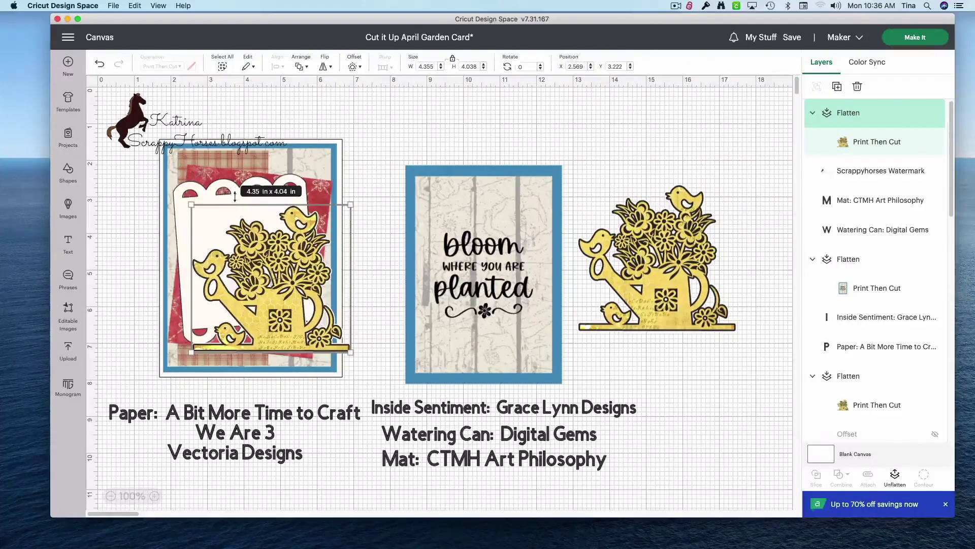
# Step: Recolour the white scalloped mat behind the watering can with the blue material colour
pyautogui.click(118, 201)
pyautogui.click(175, 202)
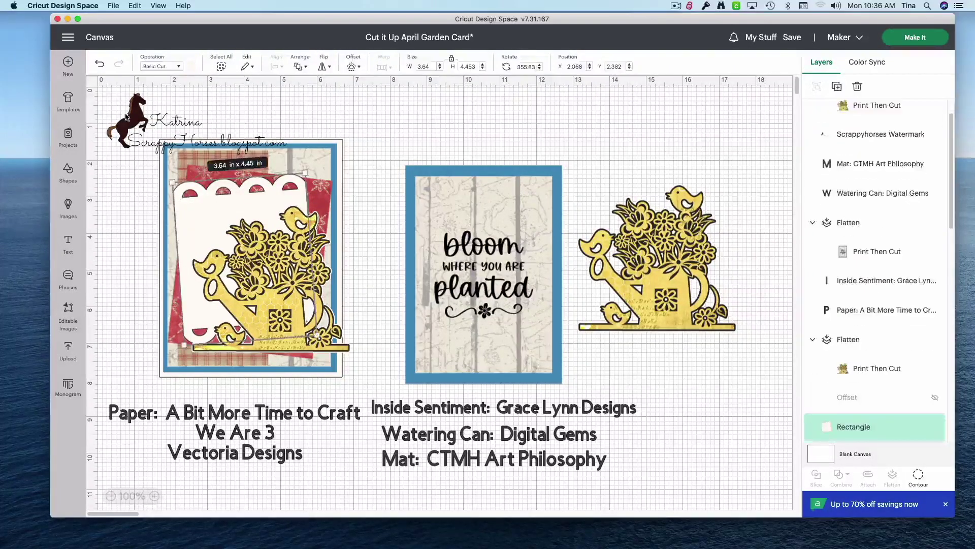
pyautogui.click(190, 66)
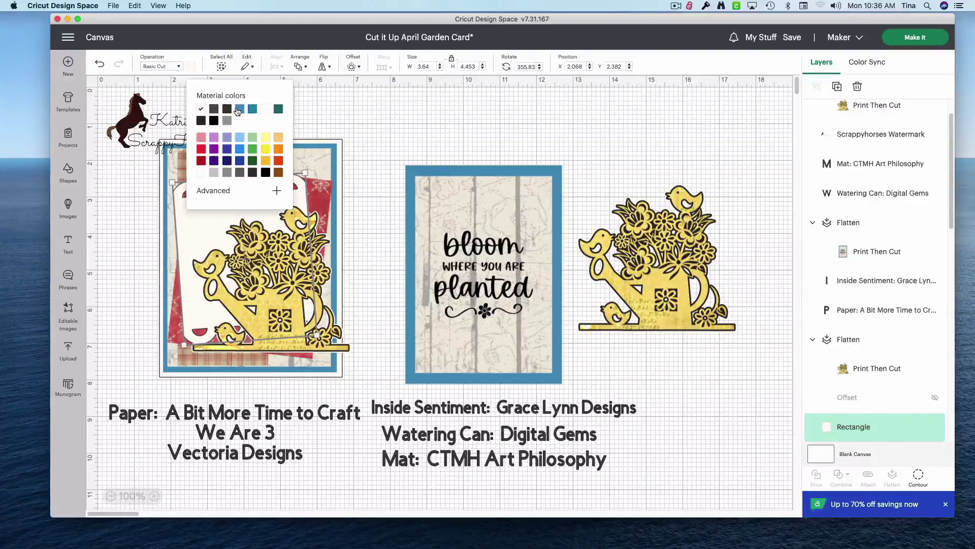
pyautogui.click(239, 110)
# Step: Move the flattened watering can onto the blue scalloped mat, at about X 1.94, Y 2.56, and clear the selection
pyautogui.moveTo(270, 262); pyautogui.dragTo(275, 265)
pyautogui.moveTo(294, 280); pyautogui.dragTo(269, 254)
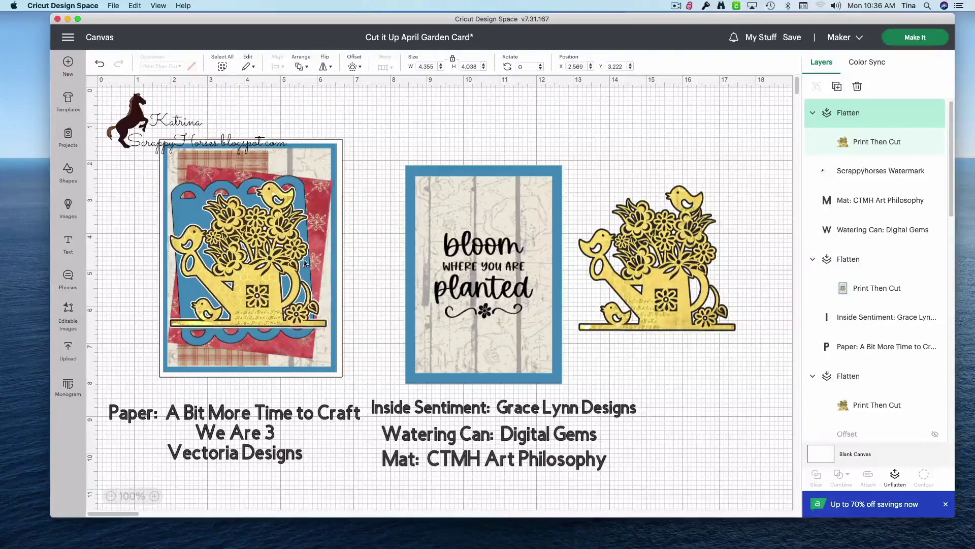
pyautogui.click(378, 269)
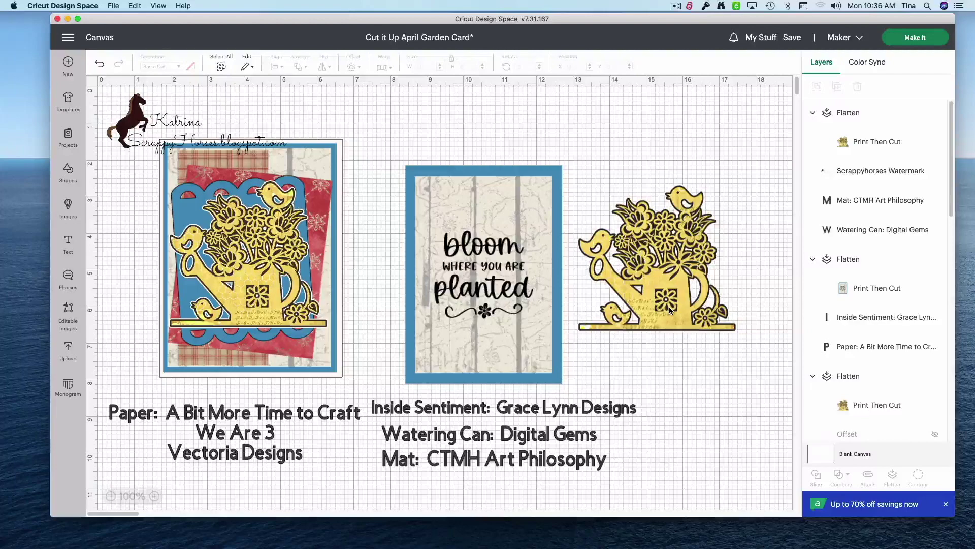
pyautogui.click(188, 211)
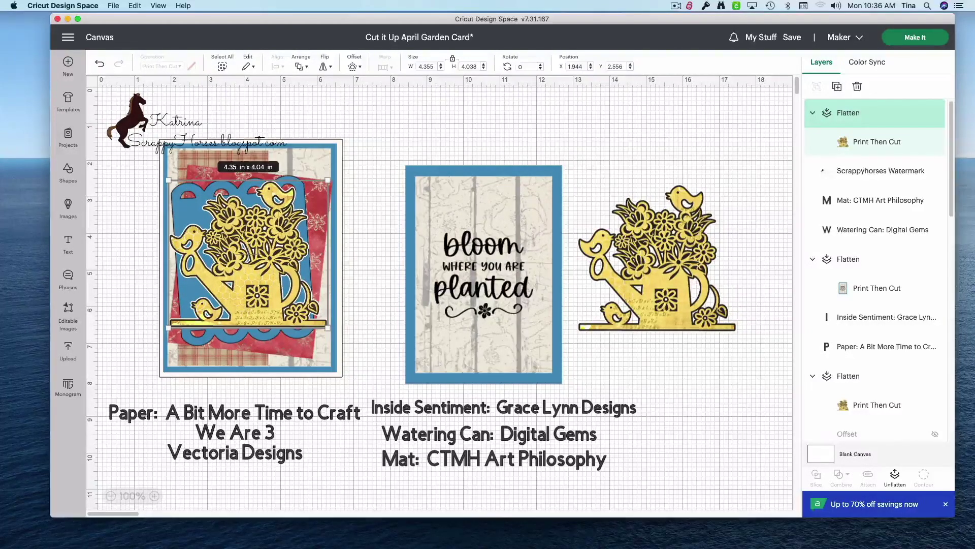
pyautogui.click(129, 266)
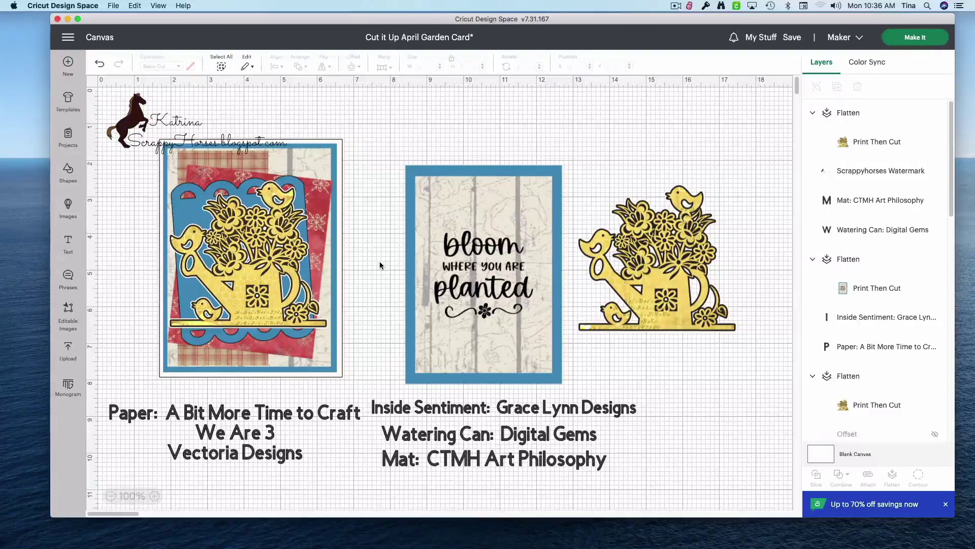